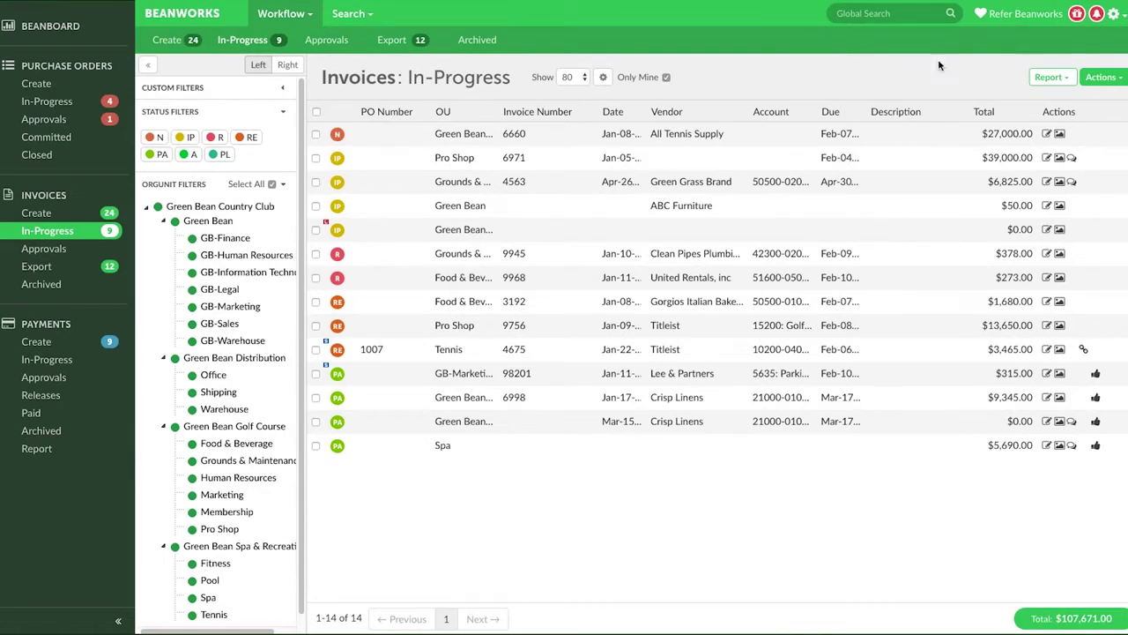
Open List Management from Settings, keeping Green Bean as the legal entity.
{"action": "left_click", "coordinate": [1113, 13]}
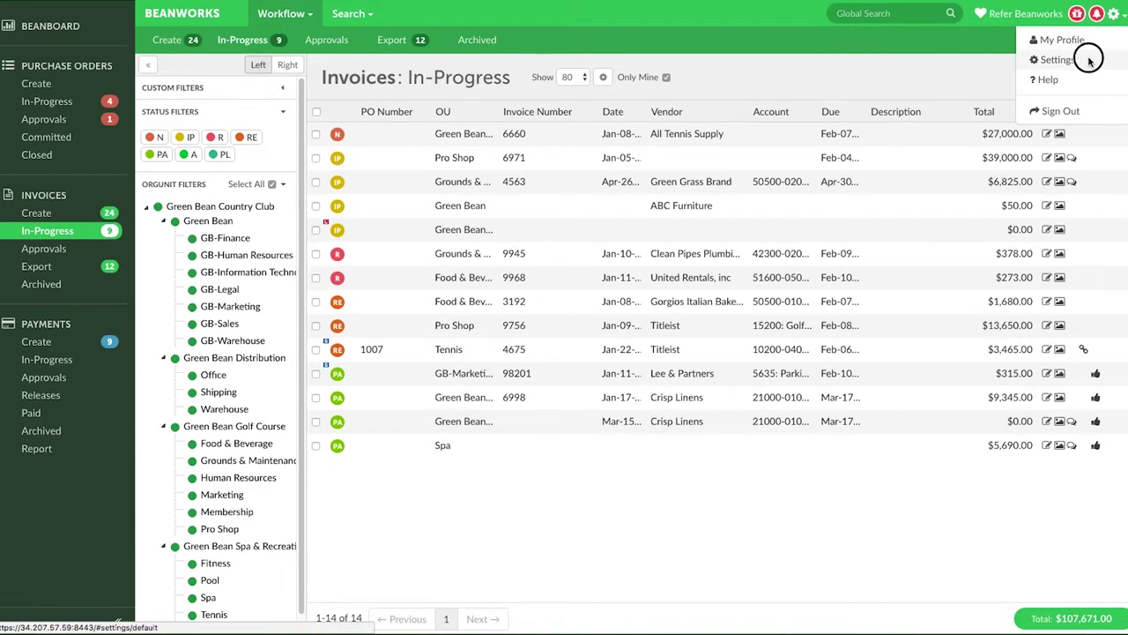
{"action": "left_click", "coordinate": [1088, 58]}
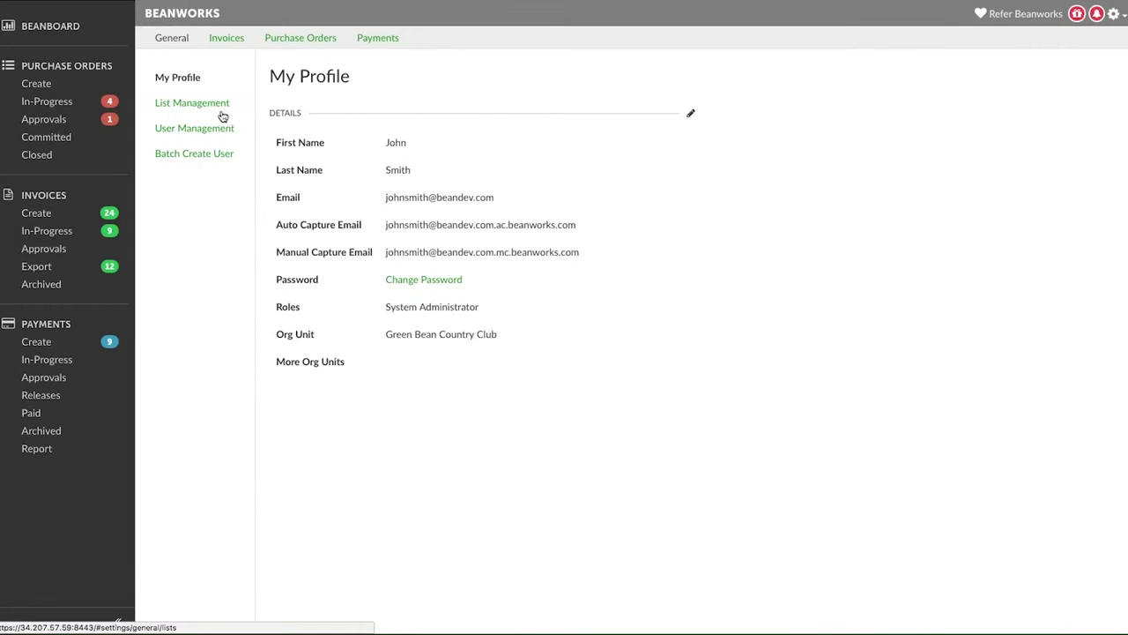
{"action": "left_click", "coordinate": [215, 107]}
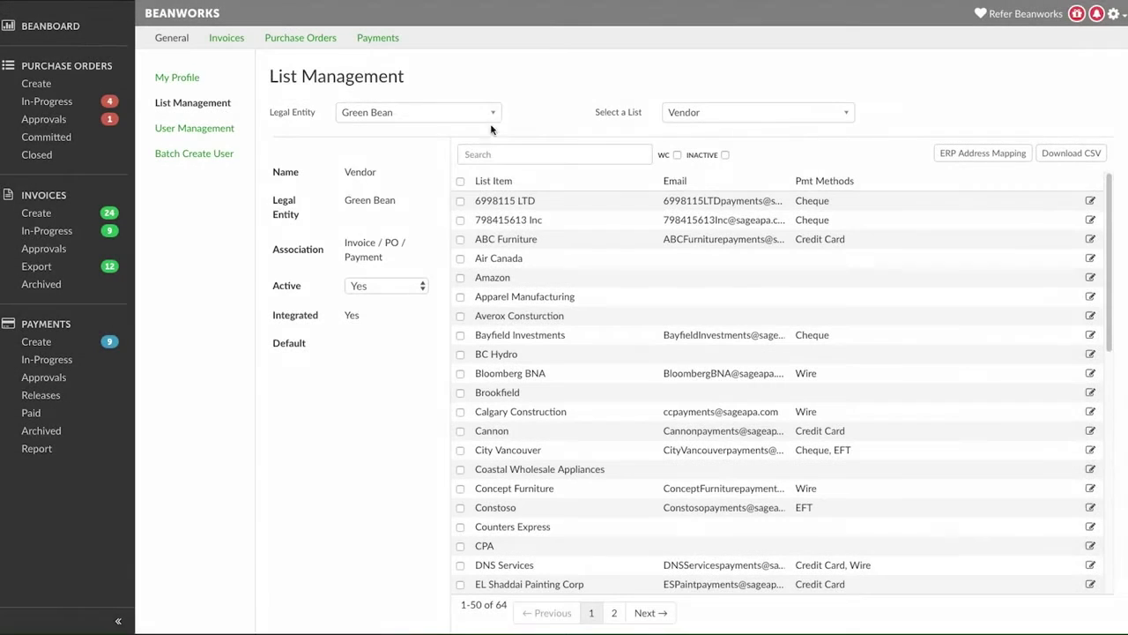
{"action": "left_click", "coordinate": [489, 114]}
{"action": "left_click", "coordinate": [387, 170]}
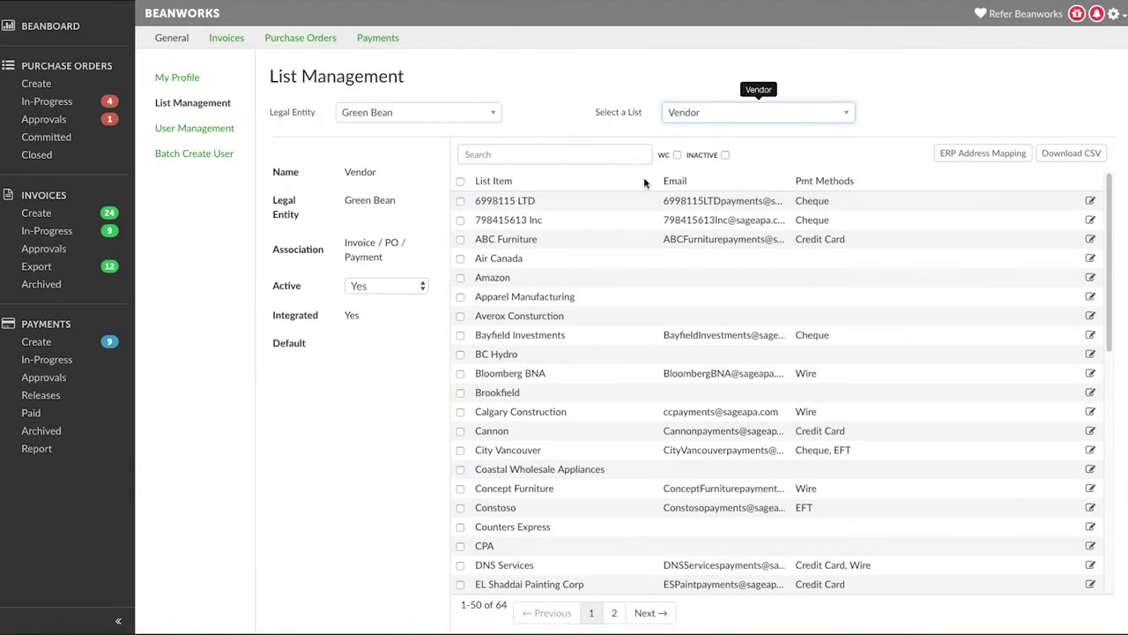
Search the vendor list for 'handy' and open Handy Appliances for editing.
{"action": "left_click", "coordinate": [553, 155]}
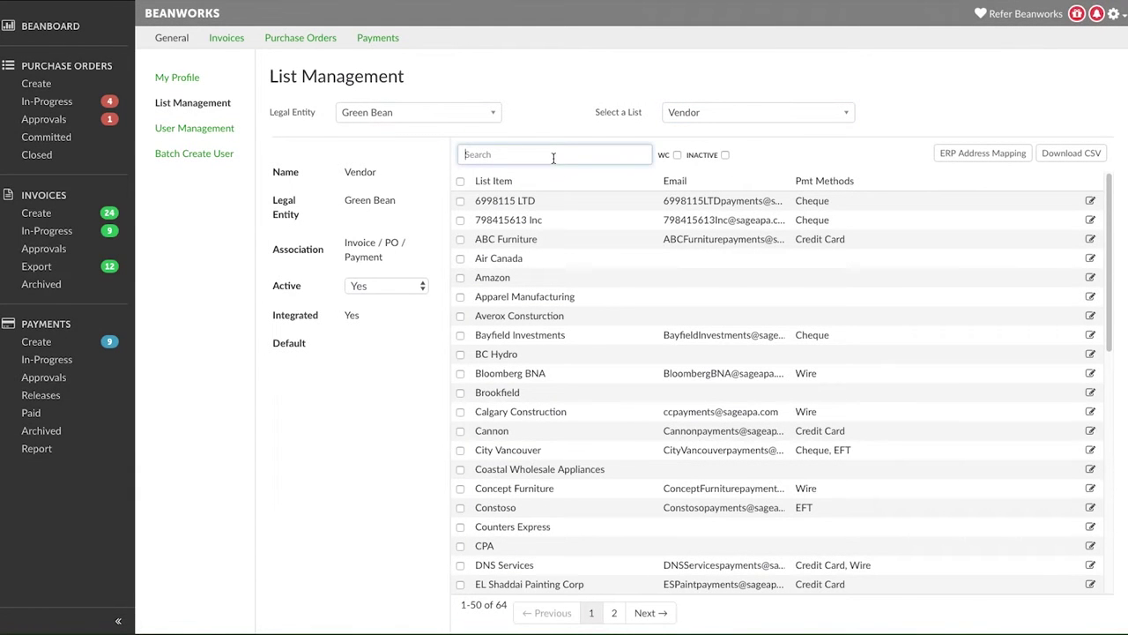
{"action": "type", "text": "handy"}
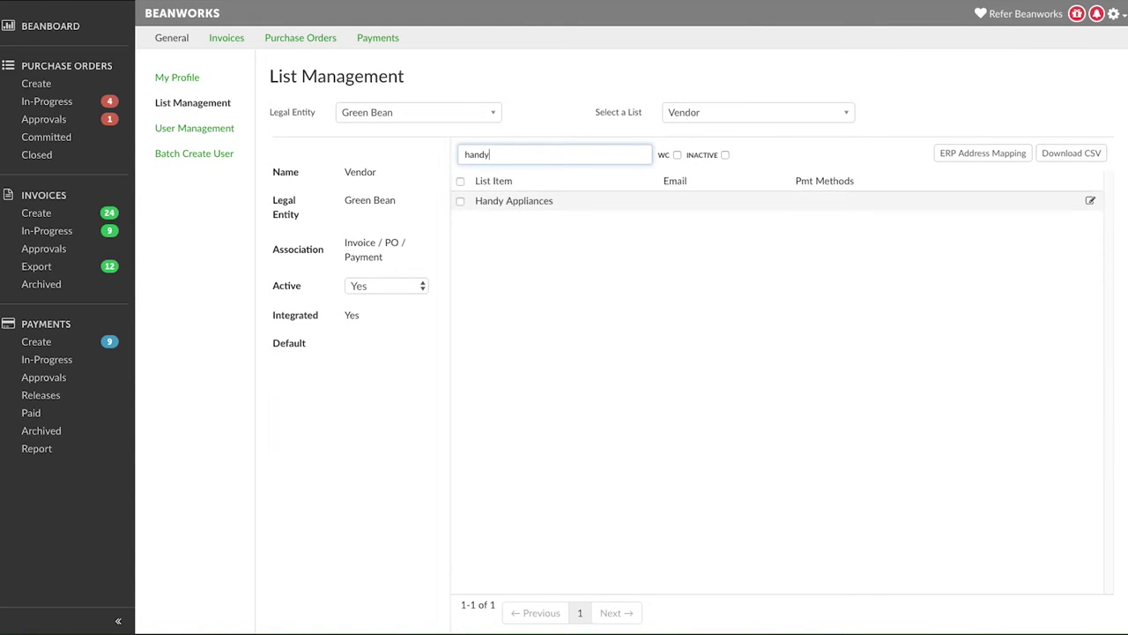
{"action": "left_click", "coordinate": [460, 201]}
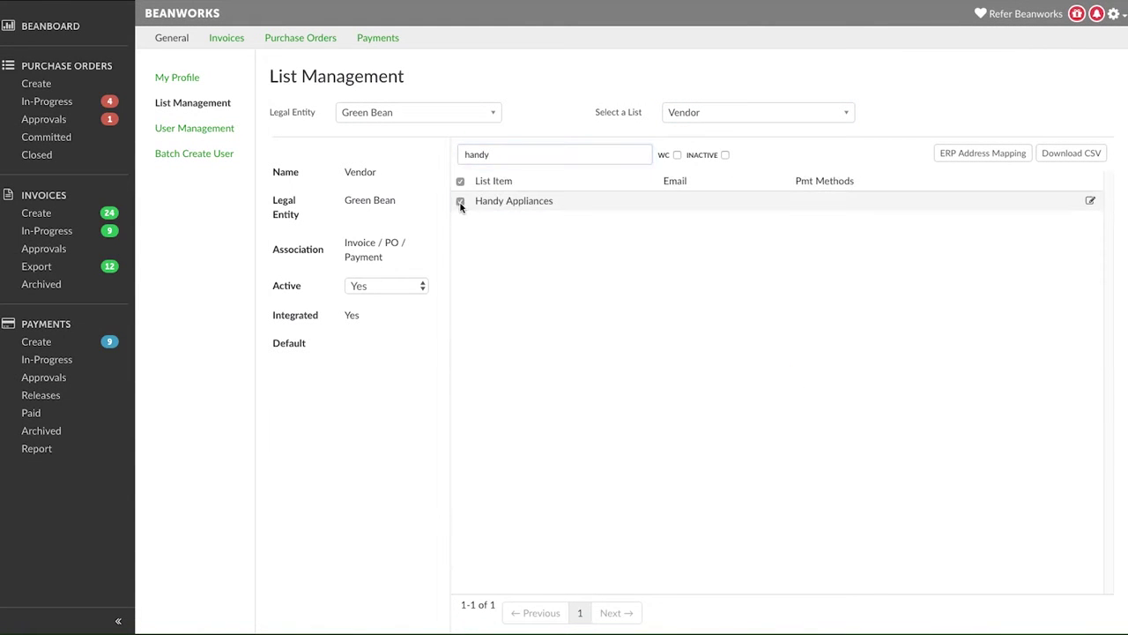
{"action": "left_click", "coordinate": [1090, 203]}
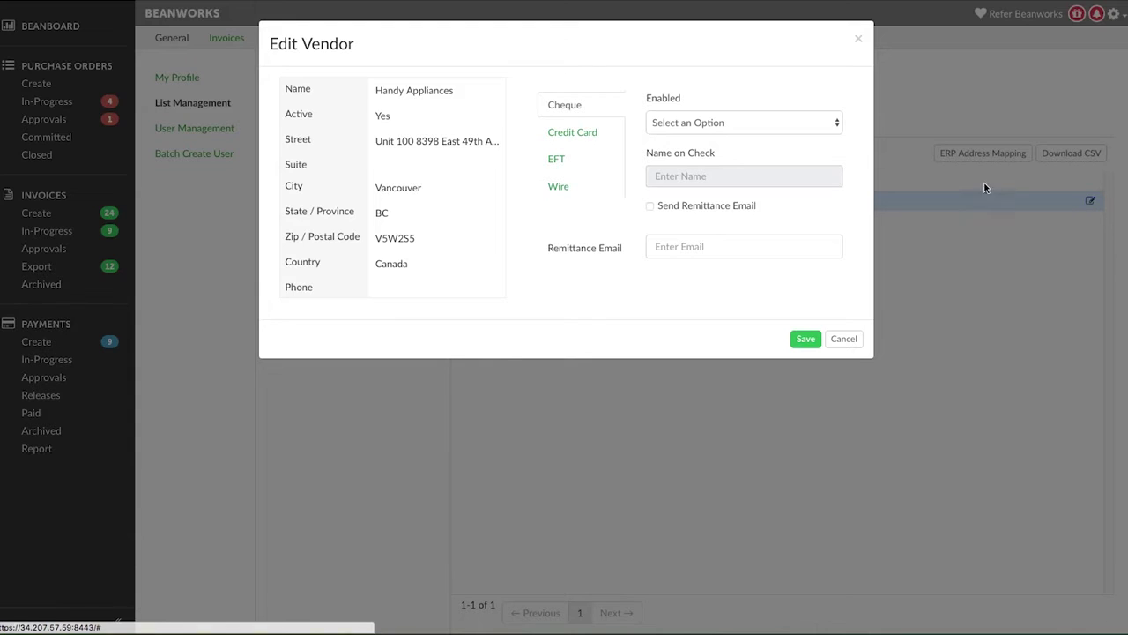
Show the Cheque Enabled options in the Handy Appliances Edit Vendor dialog.
{"action": "left_click", "coordinate": [838, 124]}
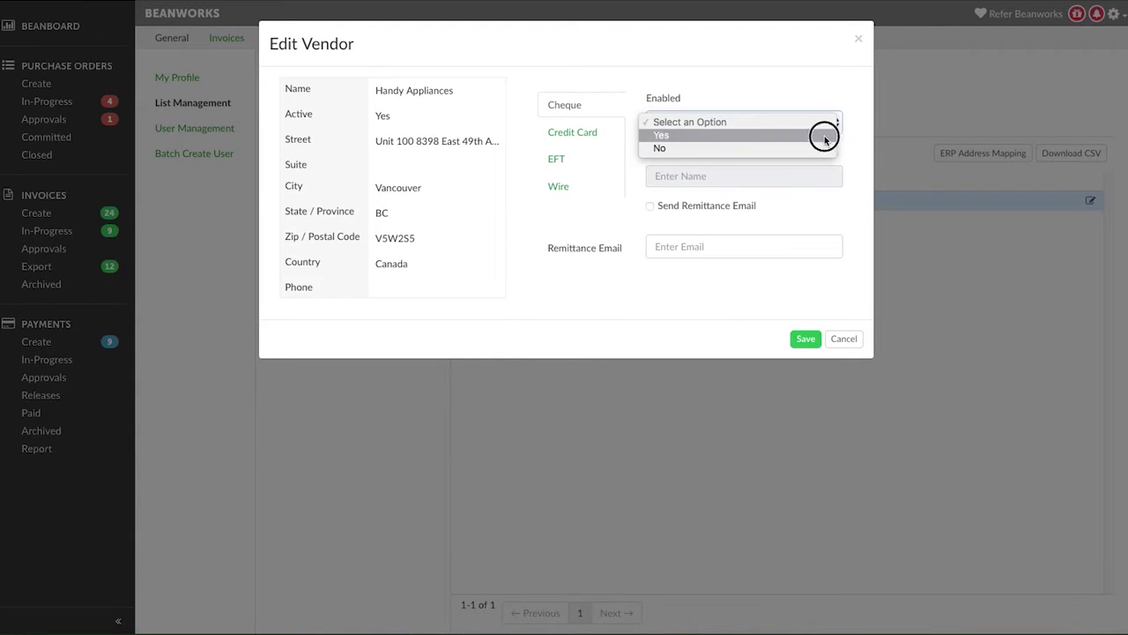
Enable Cheque with remittance e-mails to the vendor's accounts address, certify it, and save.
{"action": "left_click", "coordinate": [820, 135]}
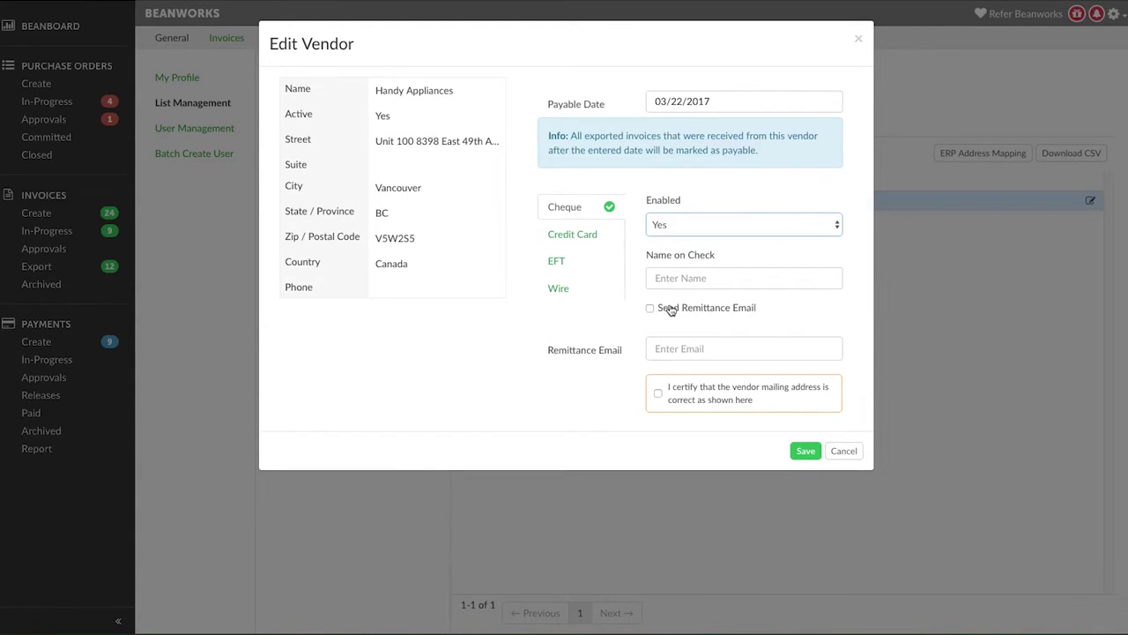
{"action": "left_click", "coordinate": [650, 308]}
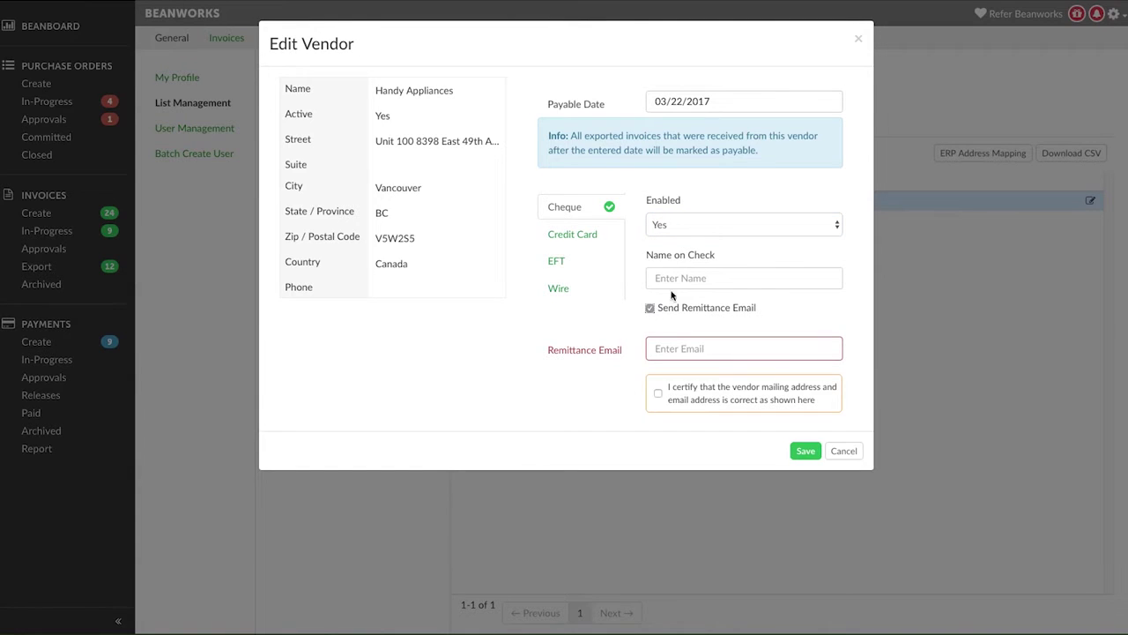
{"action": "left_click", "coordinate": [669, 350]}
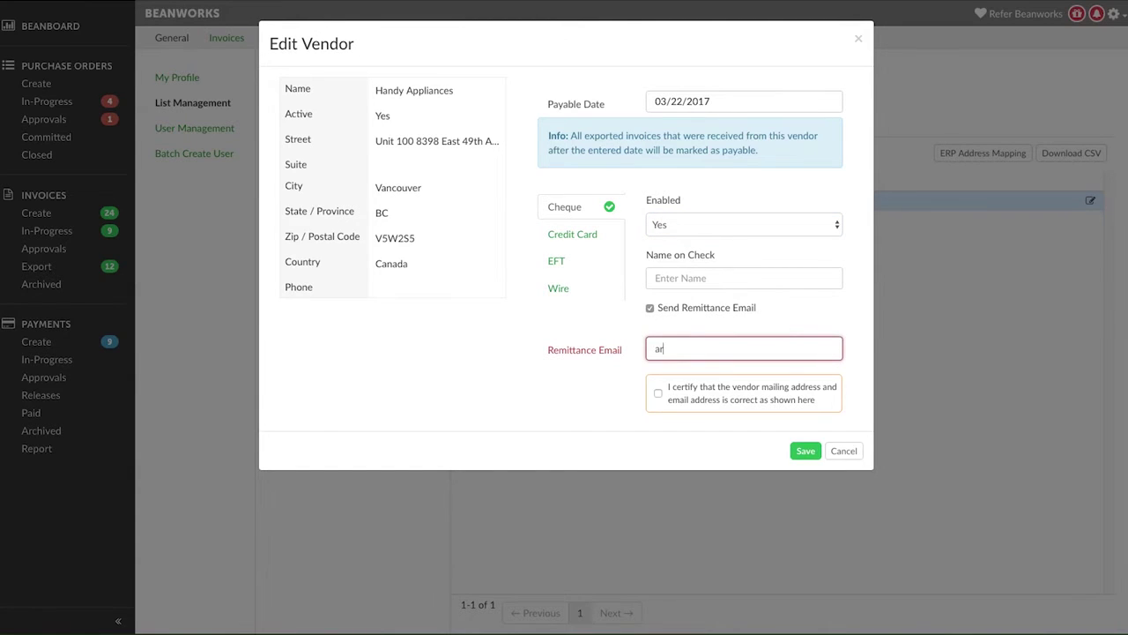
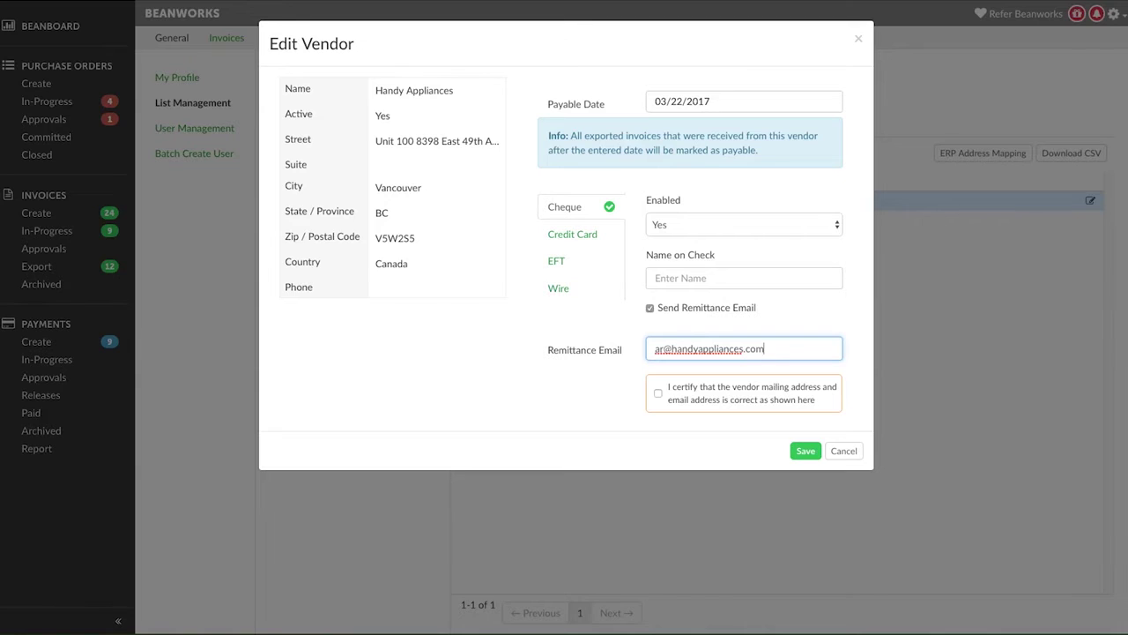
{"action": "left_click", "coordinate": [657, 395]}
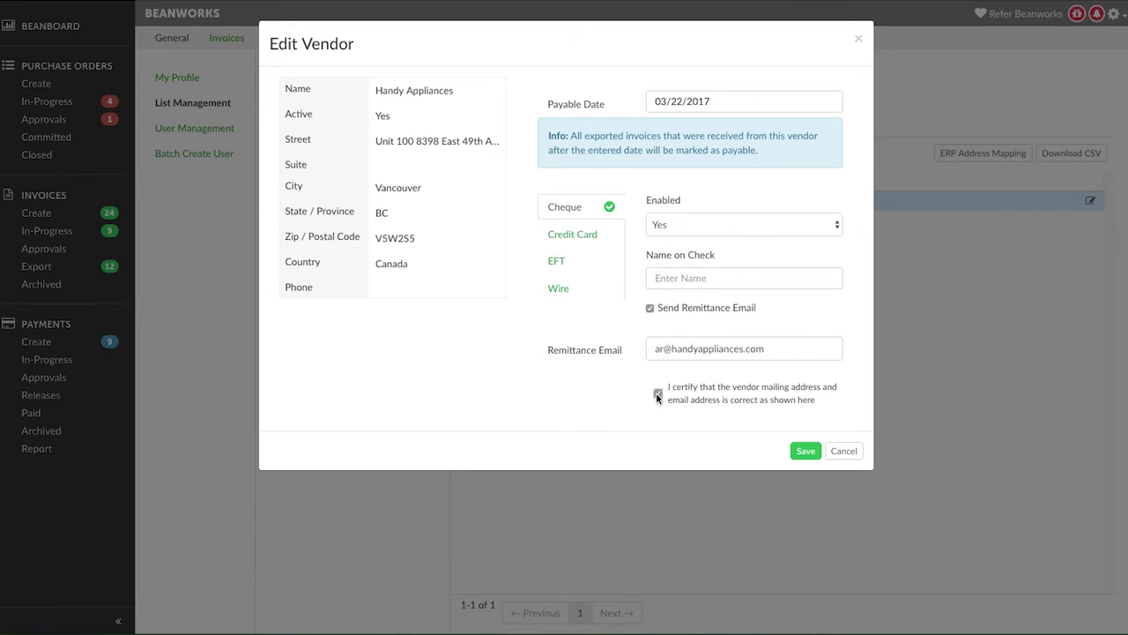
{"action": "left_click", "coordinate": [805, 451]}
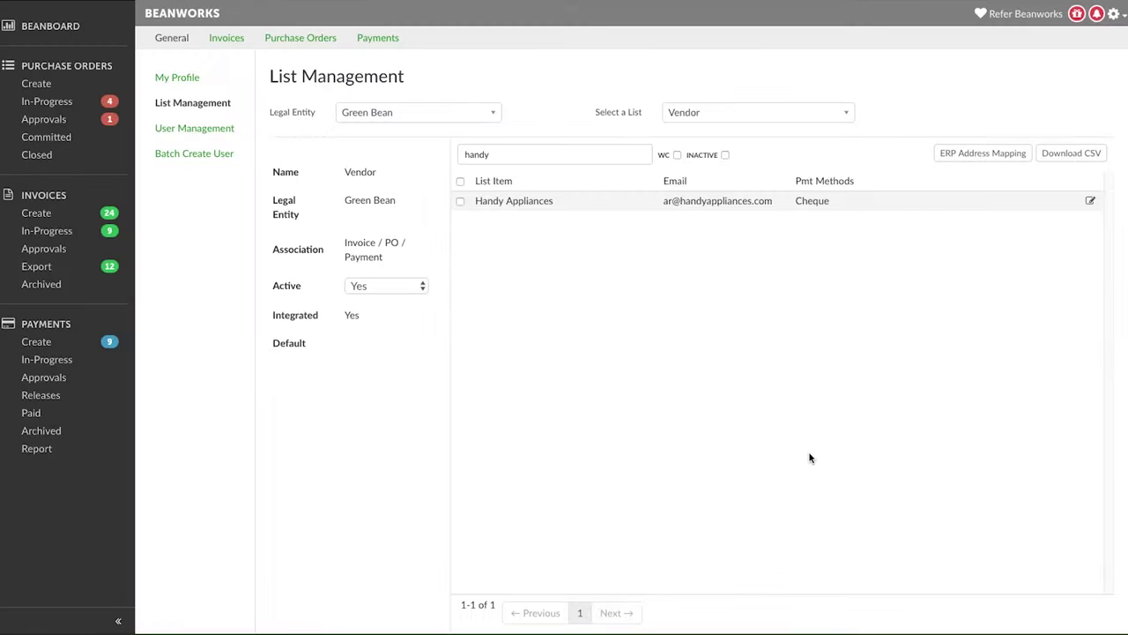
Reopen Handy Appliances and enable EFT with Direct Deposit as the on-boarding method.
{"action": "left_click", "coordinate": [1091, 202]}
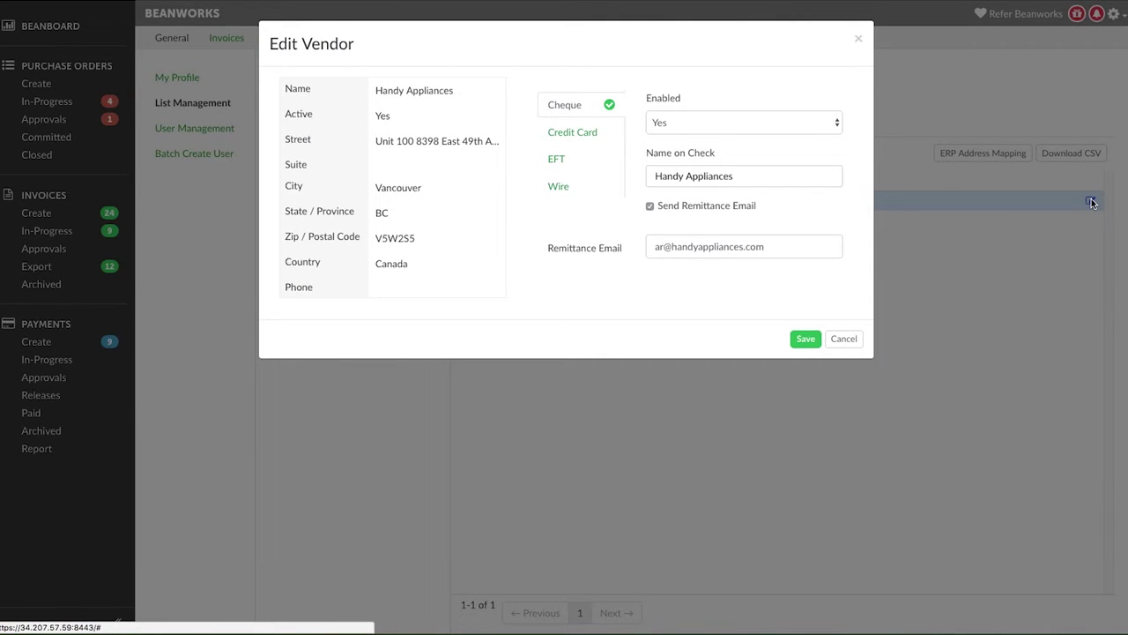
{"action": "left_click", "coordinate": [561, 166]}
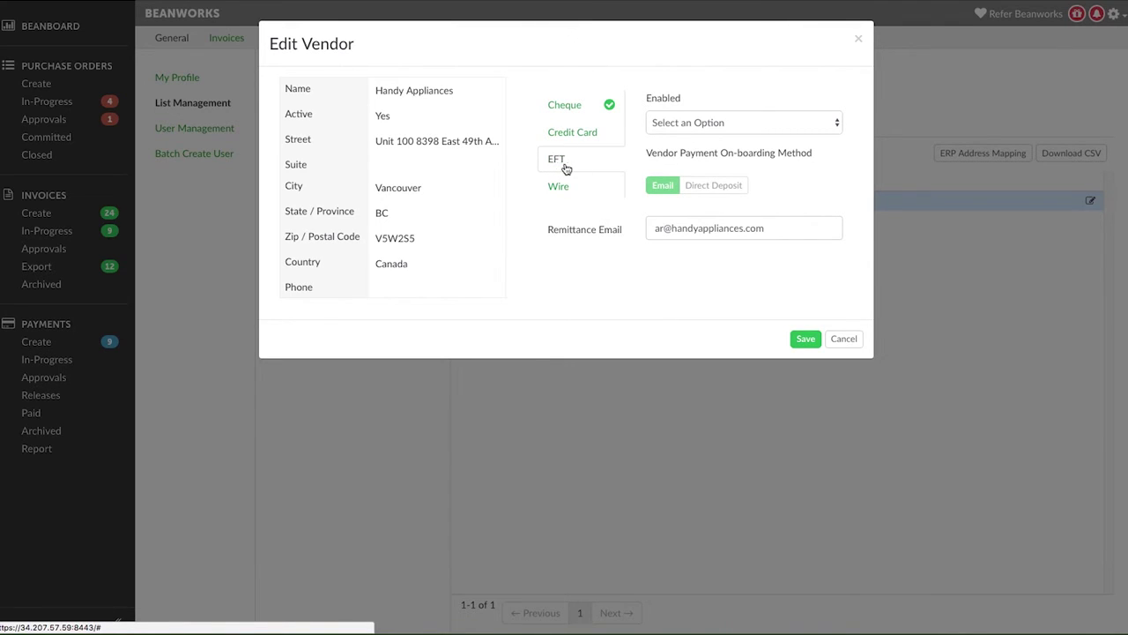
{"action": "left_click", "coordinate": [804, 126]}
{"action": "left_click", "coordinate": [802, 135]}
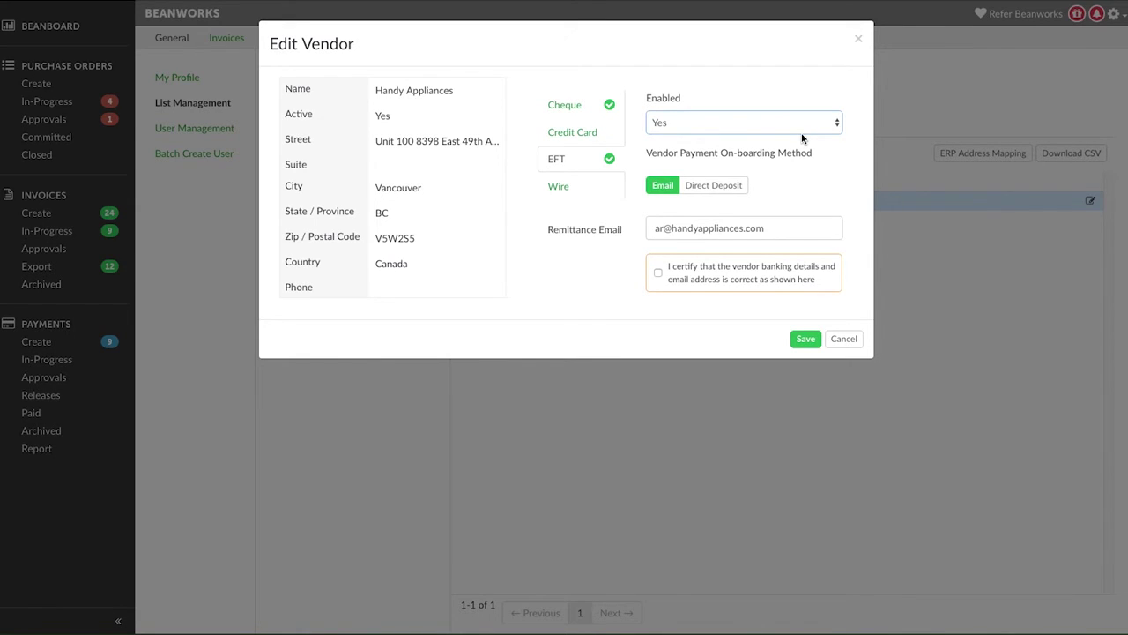
{"action": "left_click", "coordinate": [722, 187]}
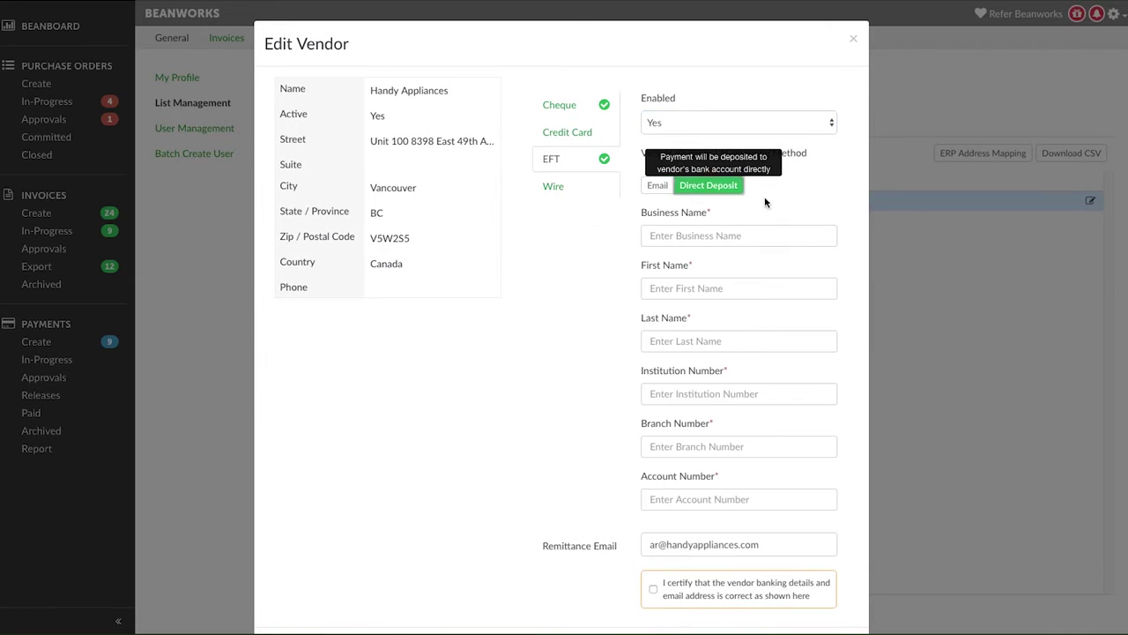
Enter business name 'Handy Appliances', the contact's name and bank numbers, then certify the banking details.
{"action": "left_click", "coordinate": [775, 233]}
{"action": "type", "text": "Handy Appliances"}
{"action": "key", "text": "Tab"}
{"action": "key", "text": "Tab"}
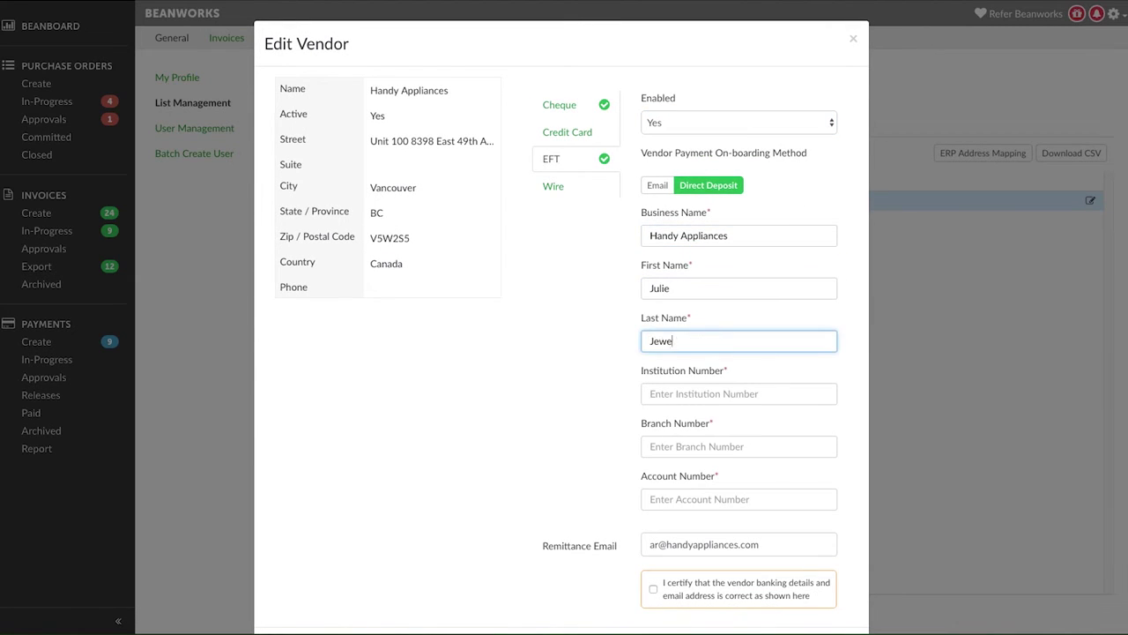
{"action": "key", "text": "Tab"}
{"action": "type", "text": "111"}
{"action": "key", "text": "Tab"}
{"action": "type", "text": "123456"}
{"action": "key", "text": "Tab"}
{"action": "type", "text": "123456789"}
{"action": "scroll", "coordinate": [654, 539], "scroll_direction": "down", "scroll_amount": 2}
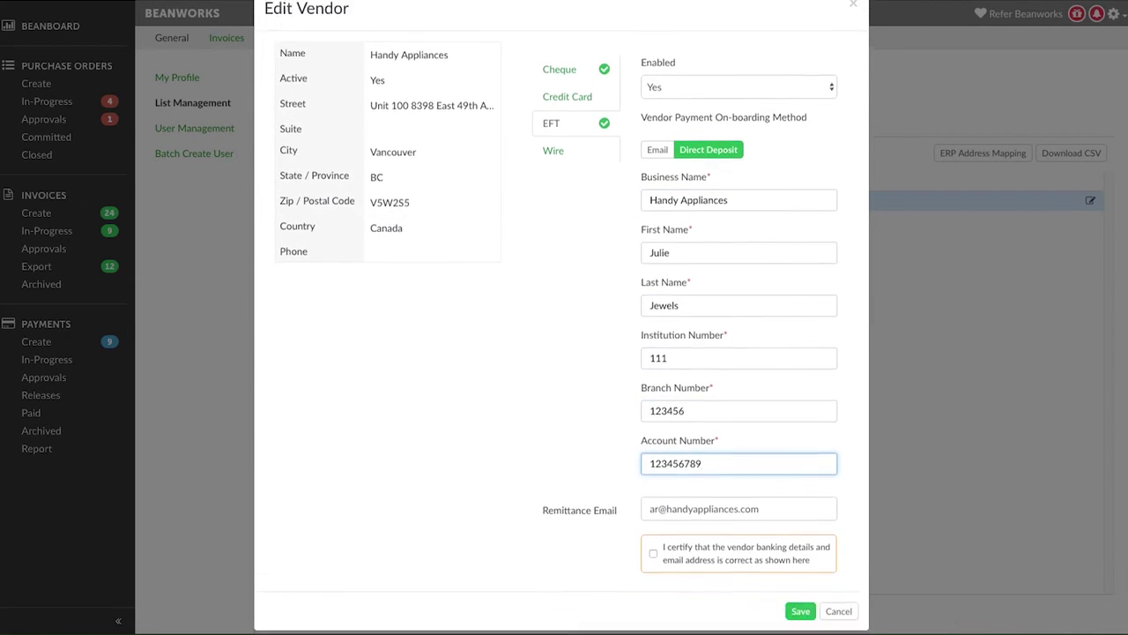
{"action": "left_click", "coordinate": [653, 535]}
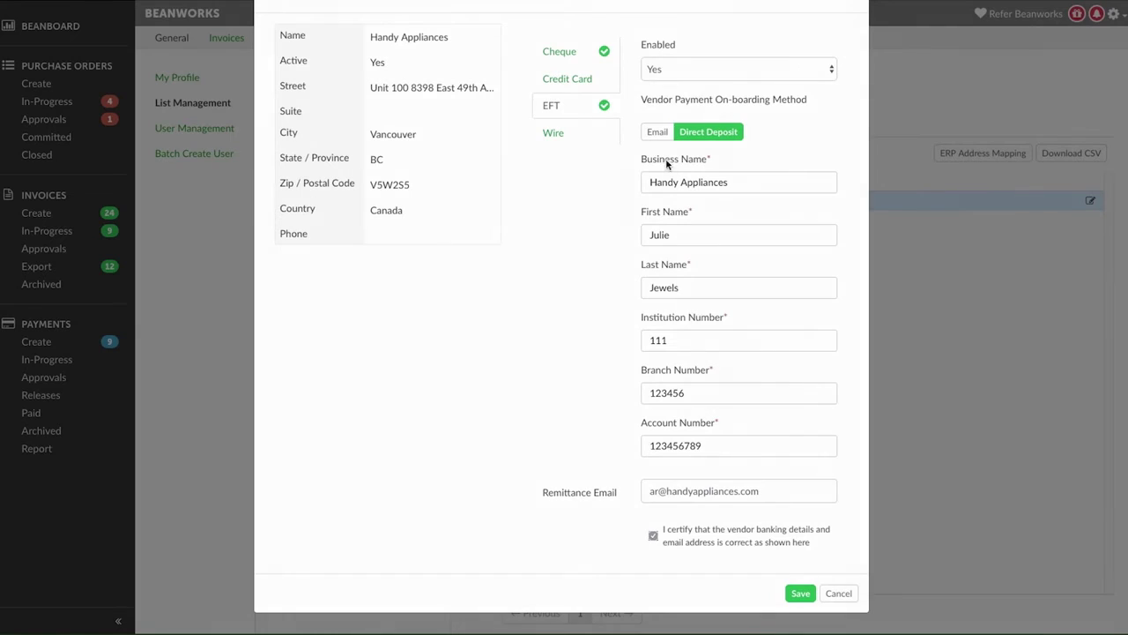
Switch EFT on-boarding back to Email and save the vendor.
{"action": "left_click", "coordinate": [659, 137]}
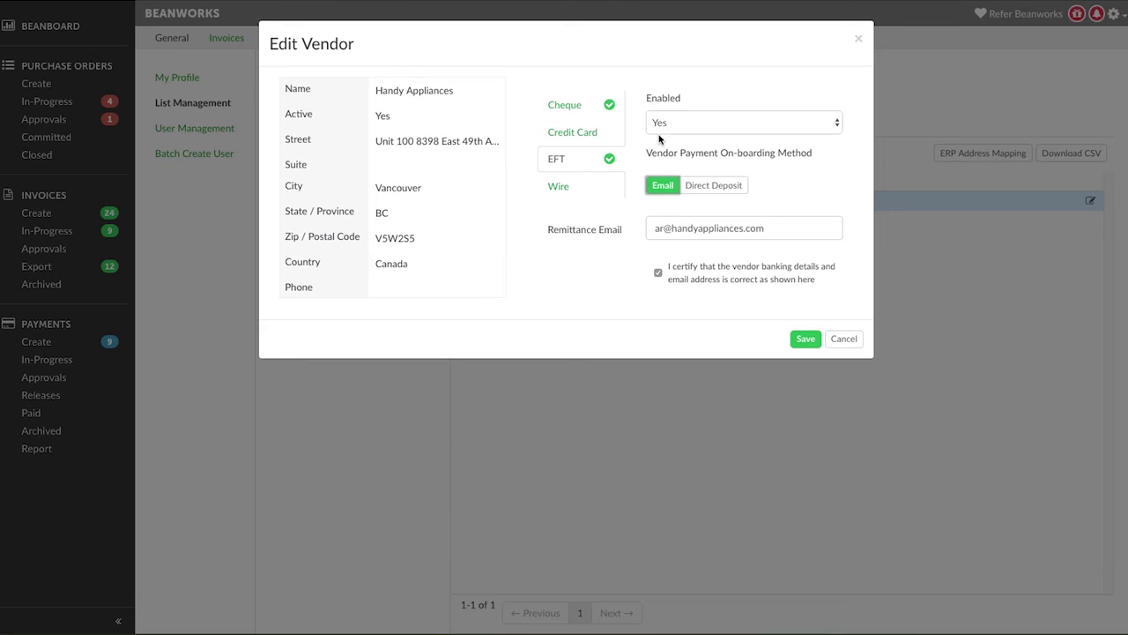
{"action": "left_click", "coordinate": [810, 340]}
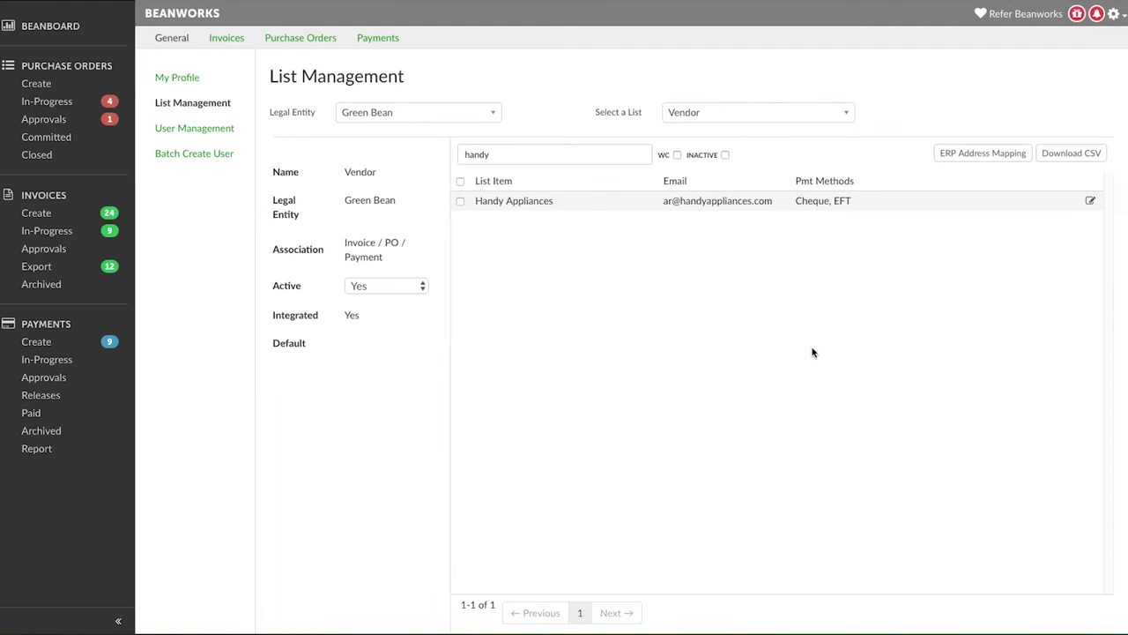
Set Credit Card Enabled to Yes for Handy Appliances and save.
{"action": "left_click", "coordinate": [1090, 201]}
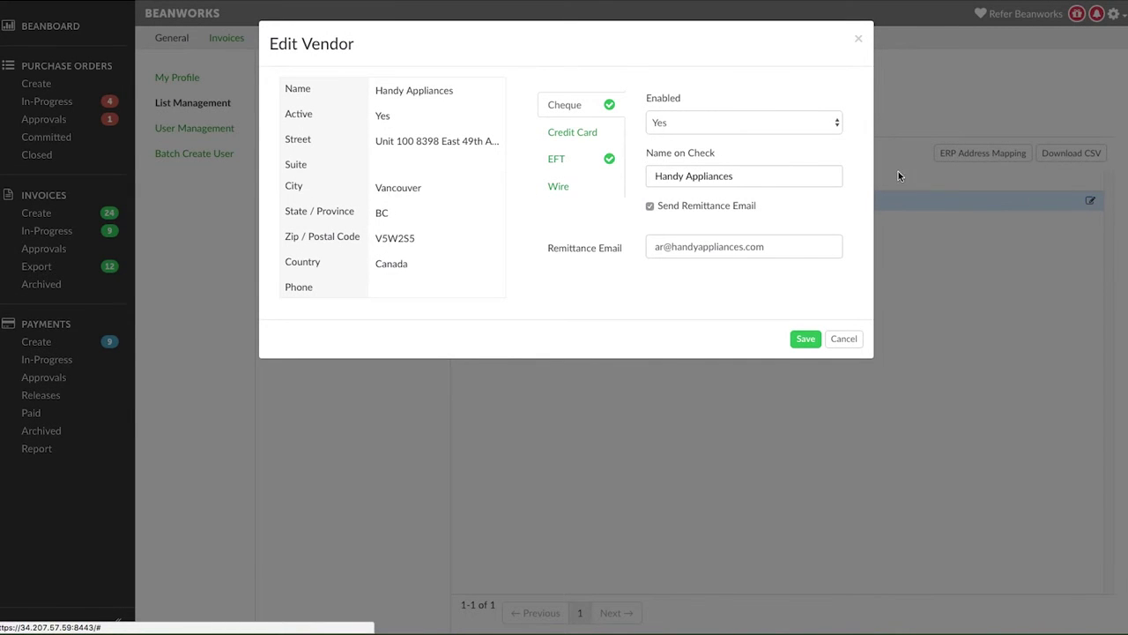
{"action": "left_click", "coordinate": [582, 133]}
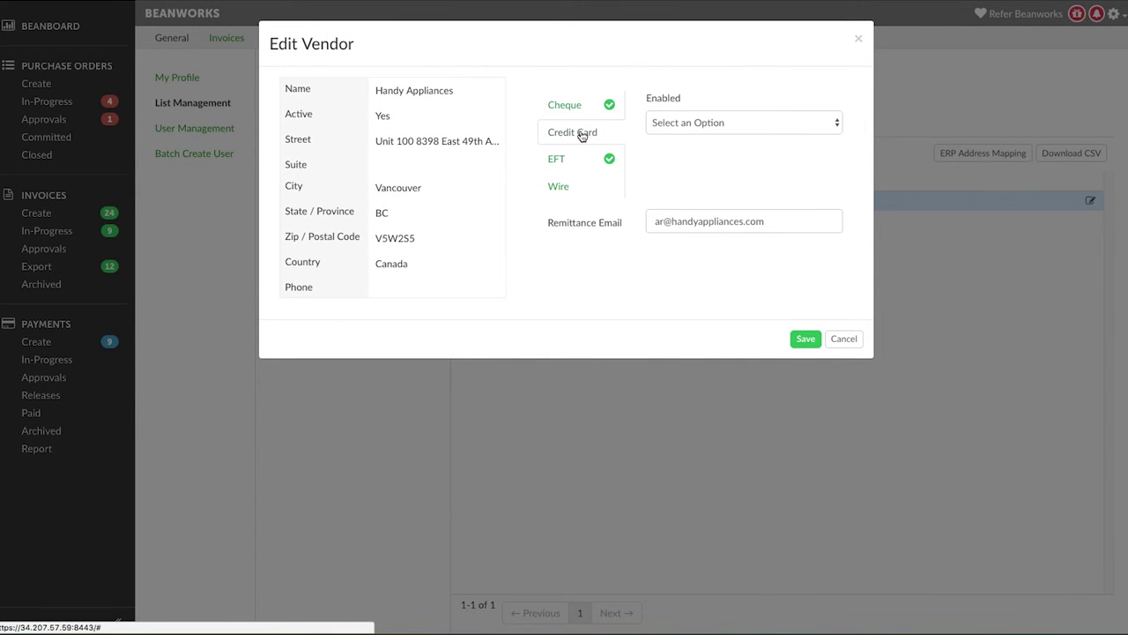
{"action": "left_click", "coordinate": [776, 124]}
{"action": "left_click", "coordinate": [771, 134]}
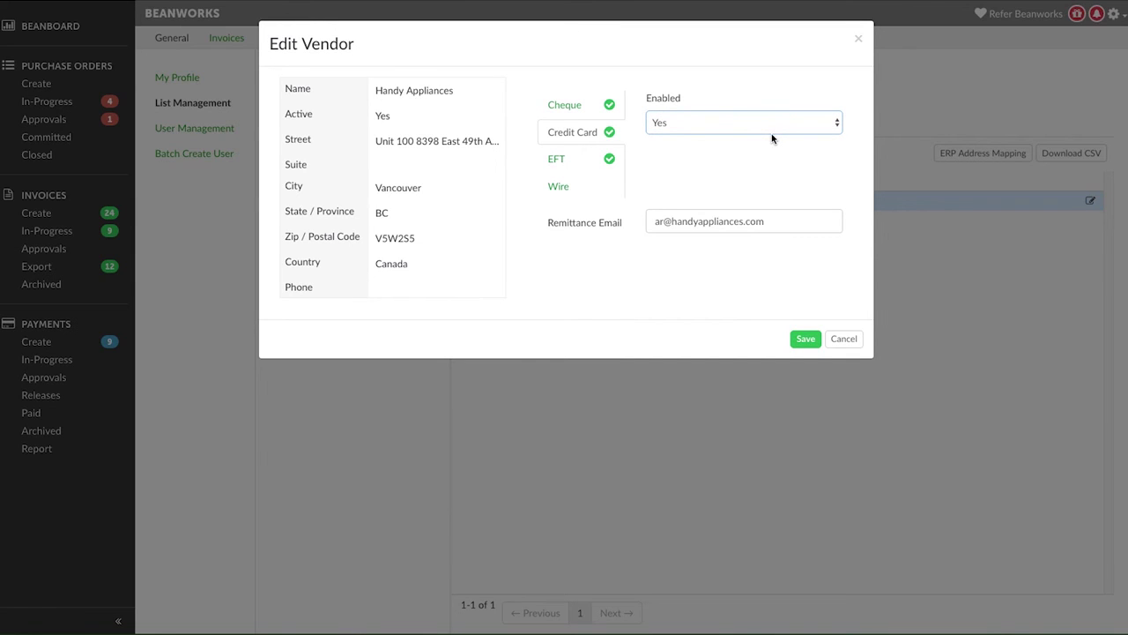
{"action": "left_click", "coordinate": [804, 339]}
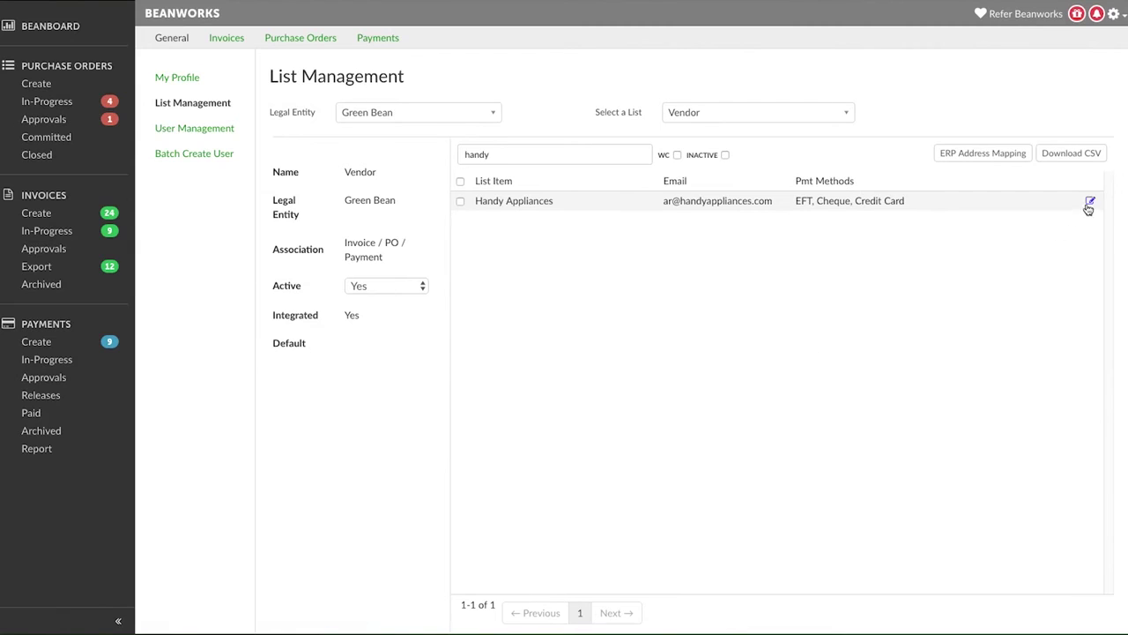
{"action": "left_click", "coordinate": [1090, 202]}
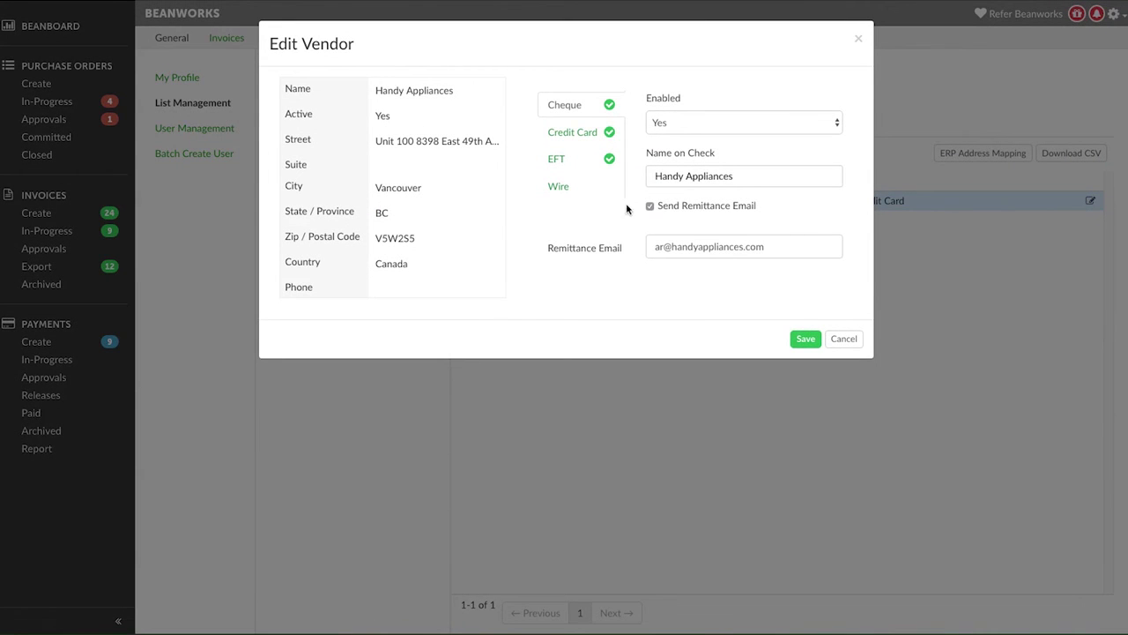
Set Wire Enabled to Yes on the Wire tab and save the vendor.
{"action": "left_click", "coordinate": [557, 188]}
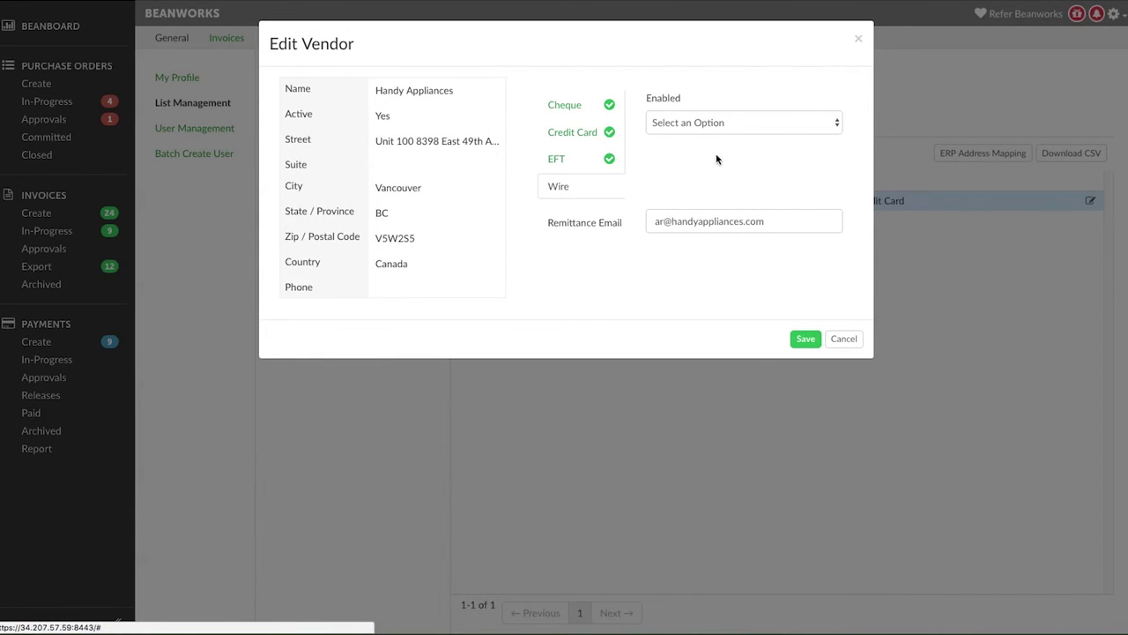
{"action": "left_click", "coordinate": [743, 124]}
{"action": "left_click", "coordinate": [740, 137]}
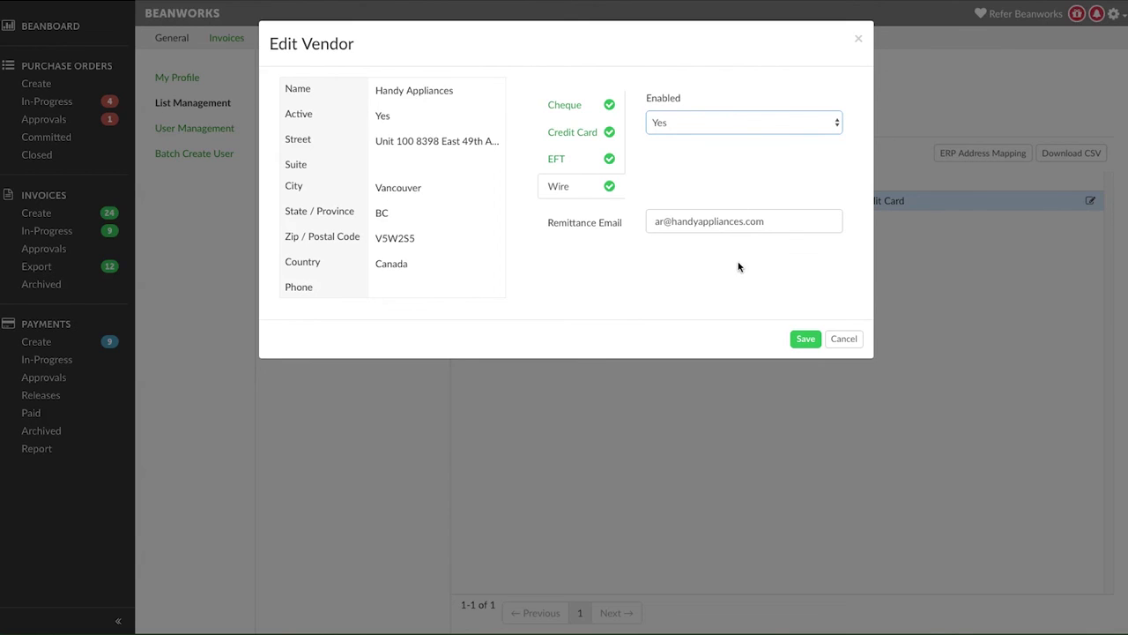
{"action": "left_click", "coordinate": [805, 339]}
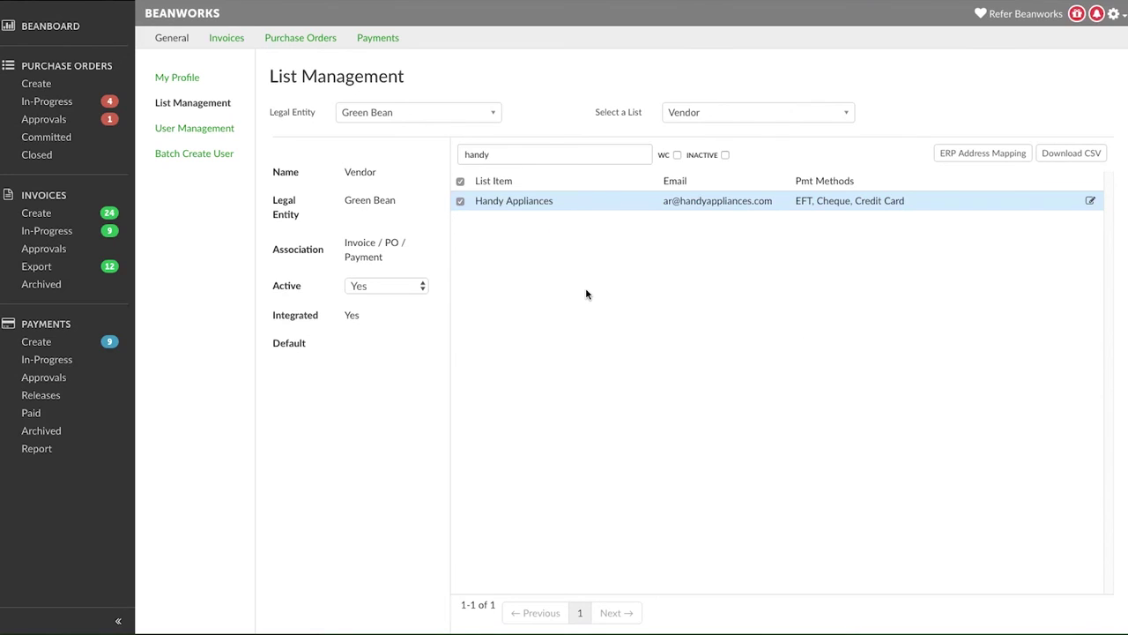